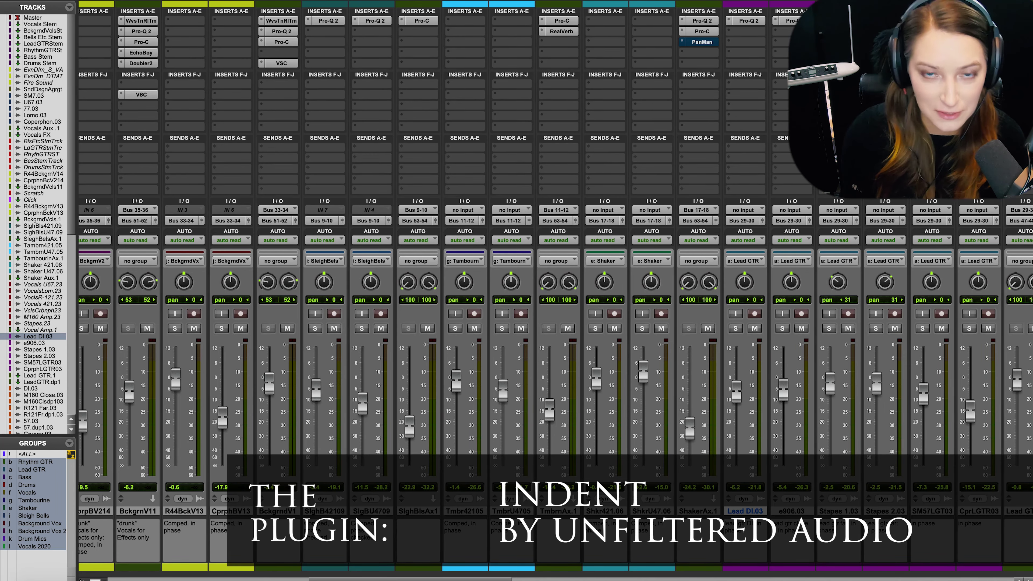
# Open the Unfiltered Audio Indent plugin on the Lead GTR.1 track and position its window clear of the channel inserts
pyautogui.hscroll(15, 548, 406)
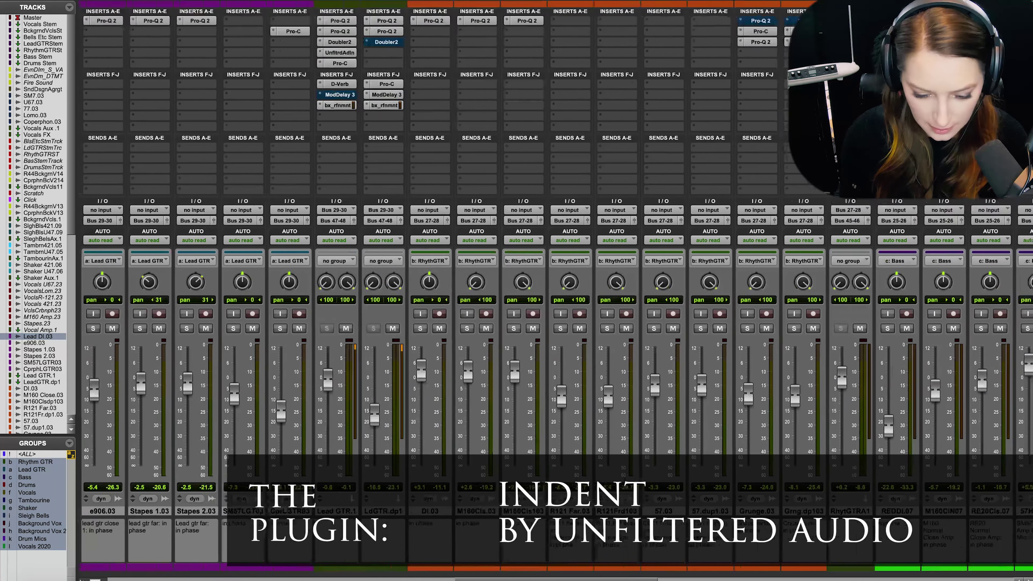
pyautogui.hscroll(3, 280, 407)
pyautogui.hscroll(-10, 174, 376)
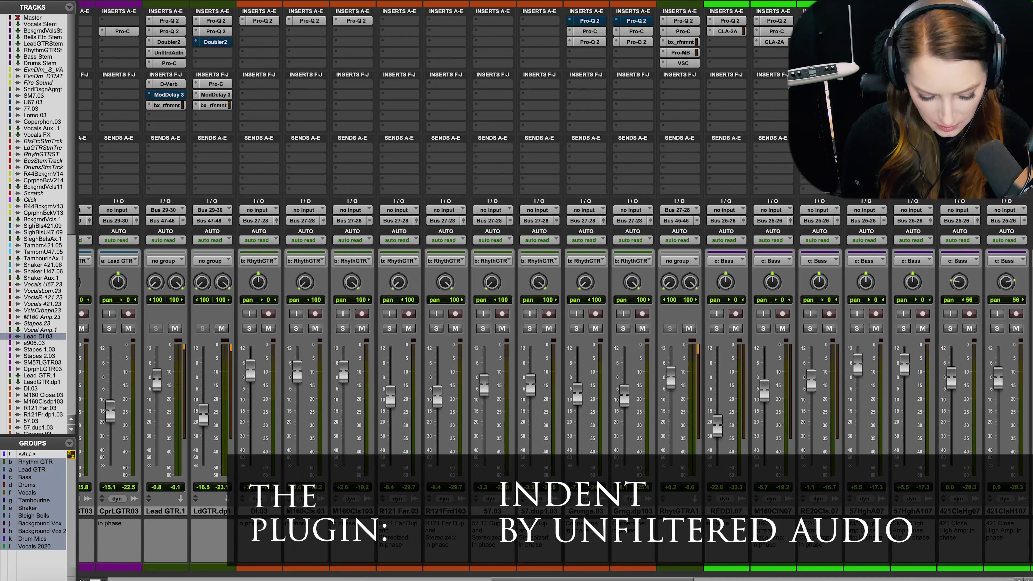
pyautogui.hscroll(-4, 242, 387)
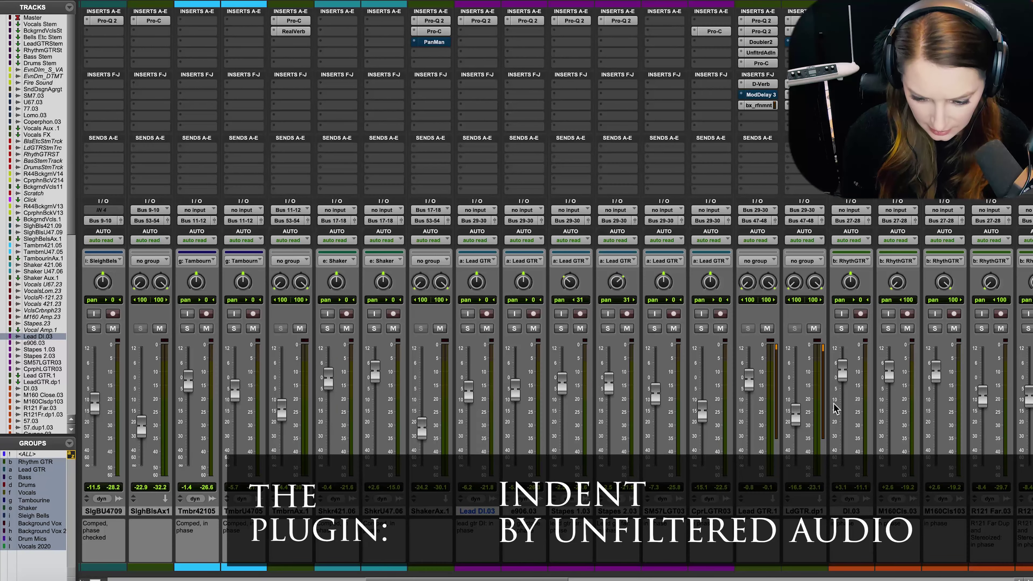
pyautogui.click(761, 53)
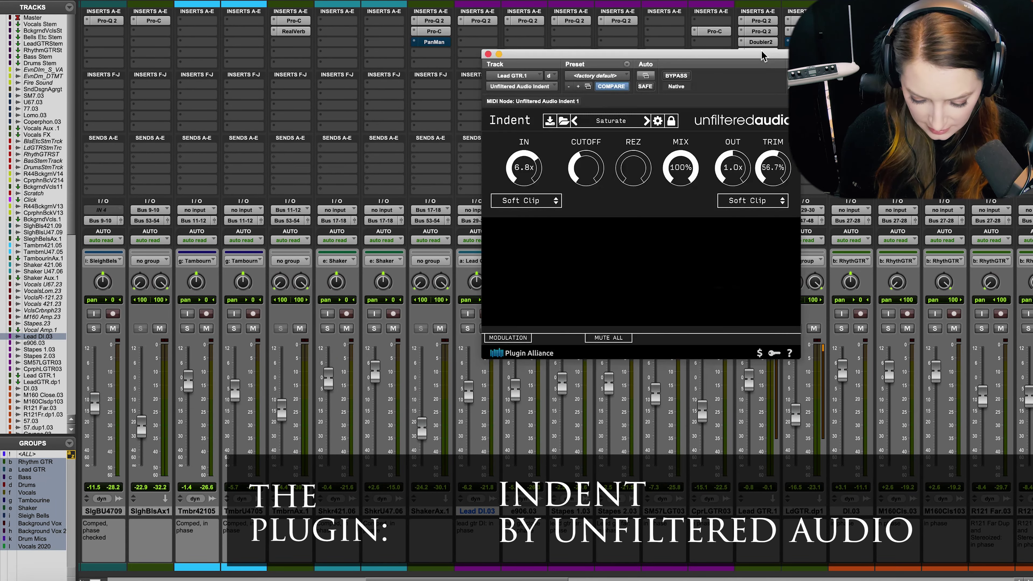
pyautogui.moveTo(680, 55); pyautogui.dragTo(595, 87)
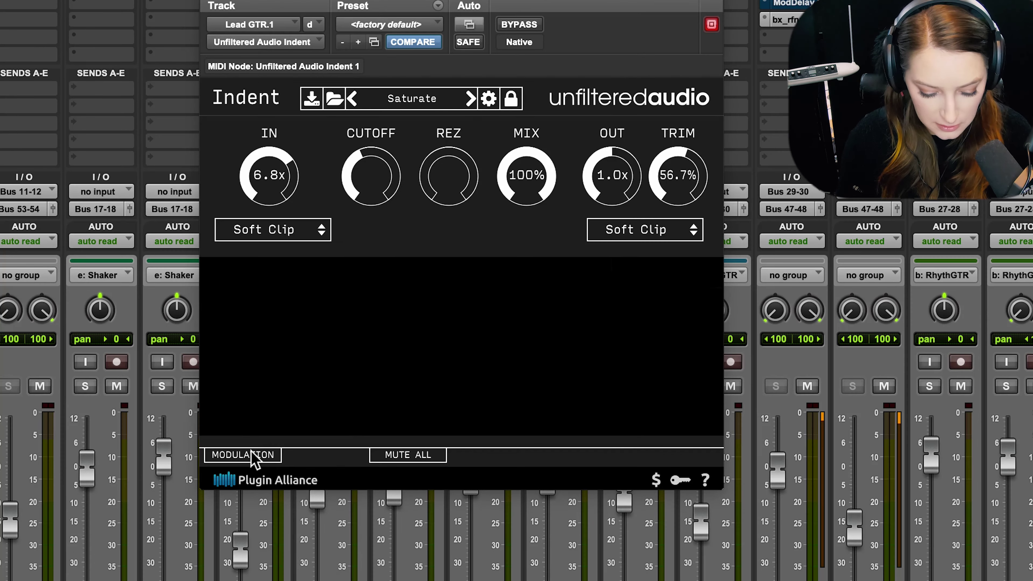
# Try routing the first Sine LFO to Indent's Cutoff, remove the connection and hide the modulation section again
pyautogui.click(238, 516)
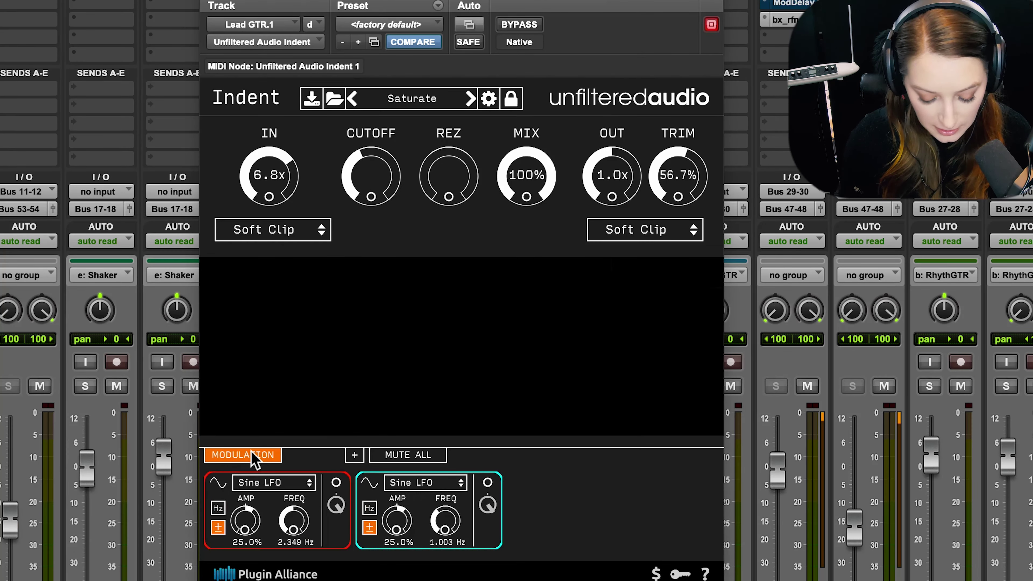
pyautogui.moveTo(336, 483); pyautogui.dragTo(373, 199)
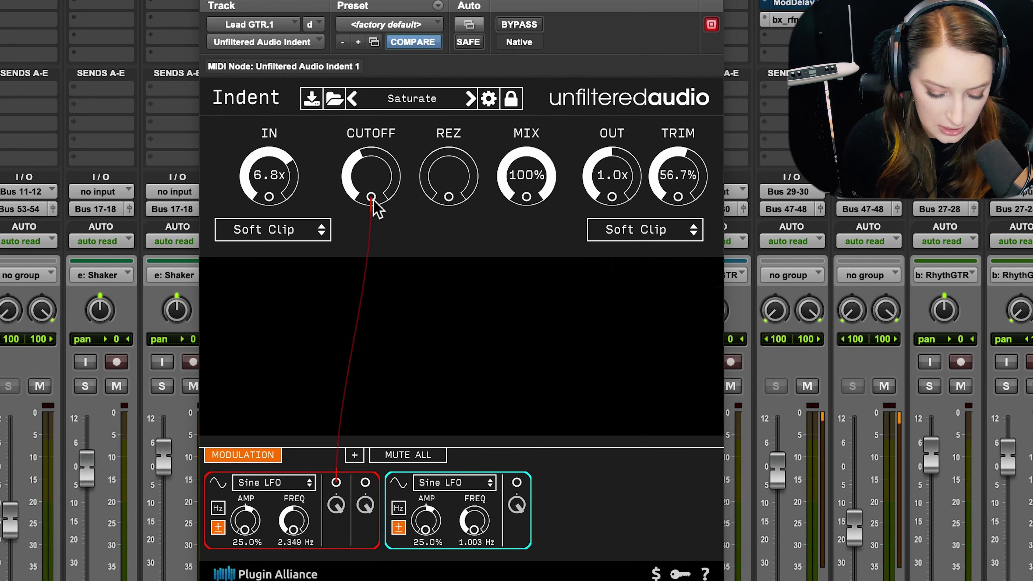
pyautogui.moveTo(372, 199); pyautogui.dragTo(383, 429)
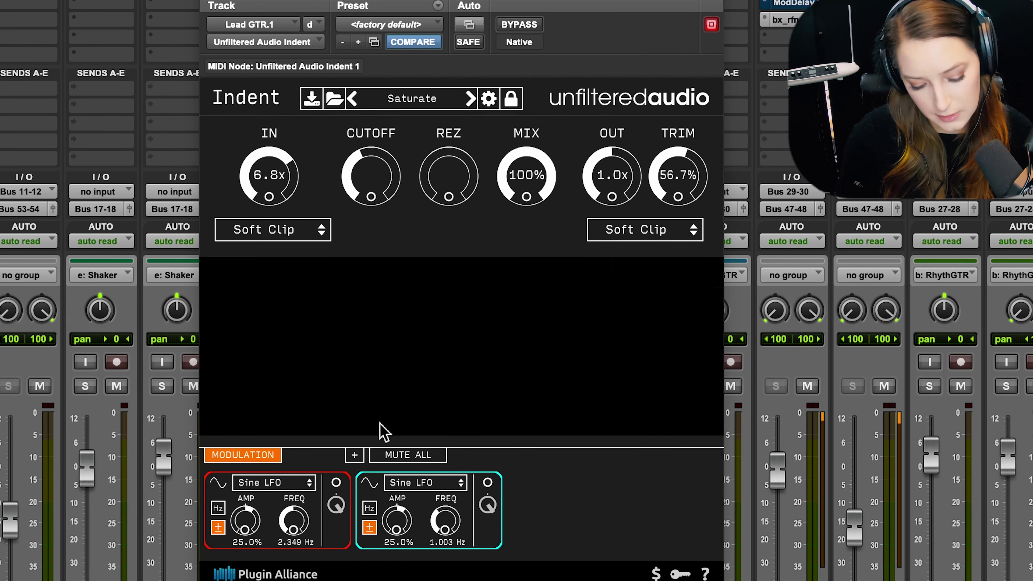
pyautogui.click(239, 456)
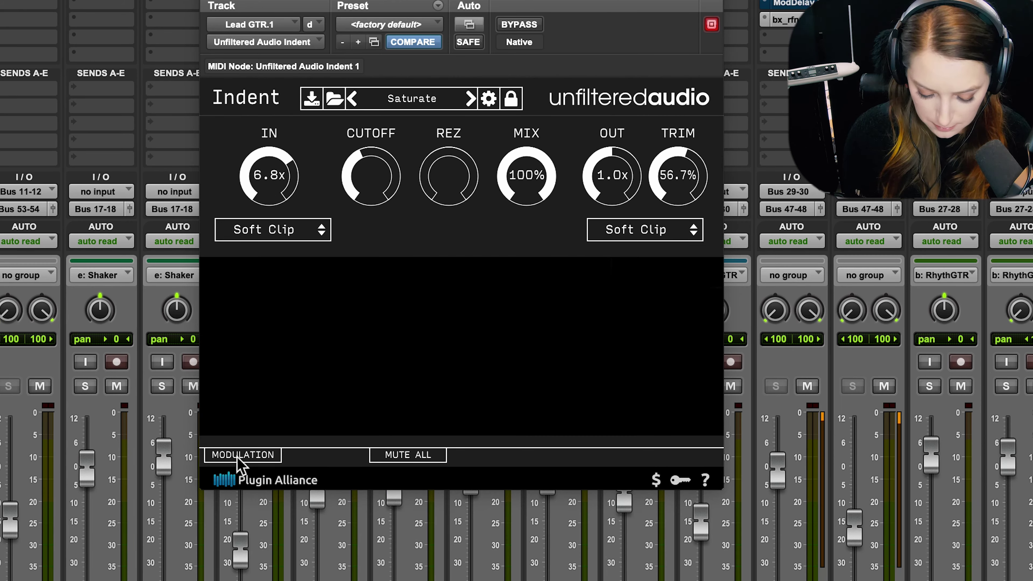
# Show the edit timeline behind Indent and play the song, comparing the guitar with the effect active and bypassed
pyautogui.press('super+equal')
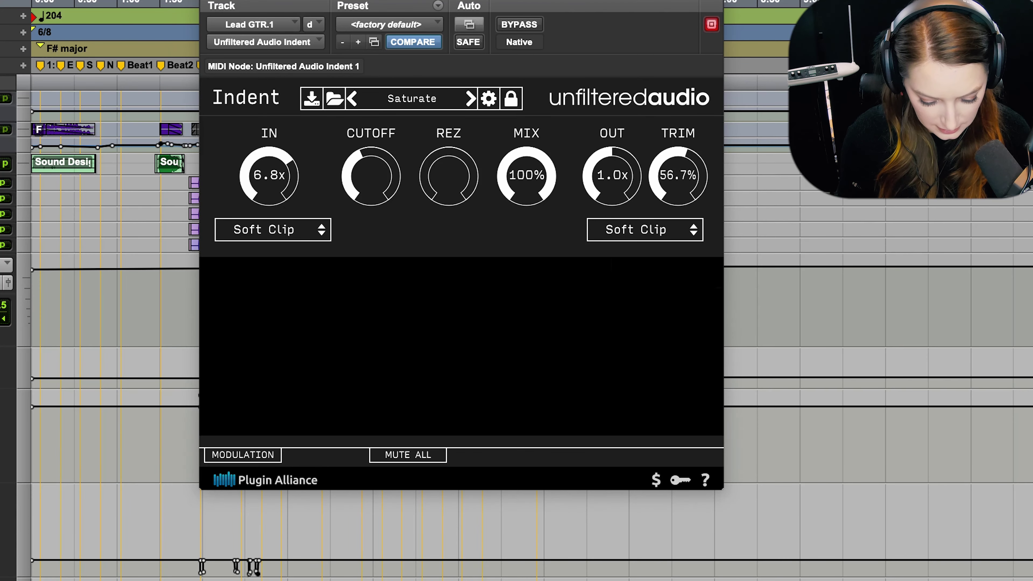
pyautogui.moveTo(376, 7); pyautogui.dragTo(747, 38)
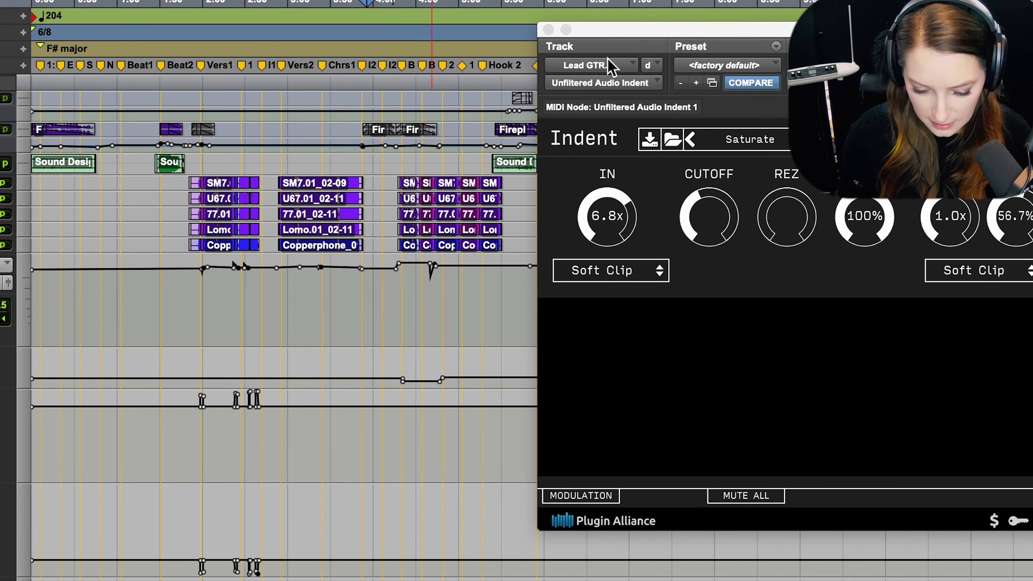
pyautogui.moveTo(639, 32); pyautogui.dragTo(270, 2)
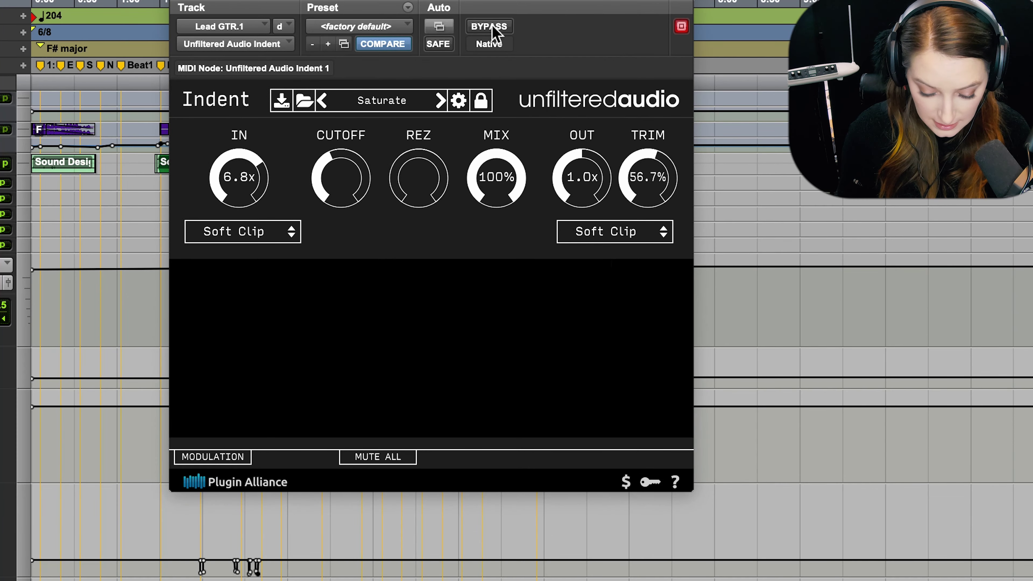
pyautogui.press('space')
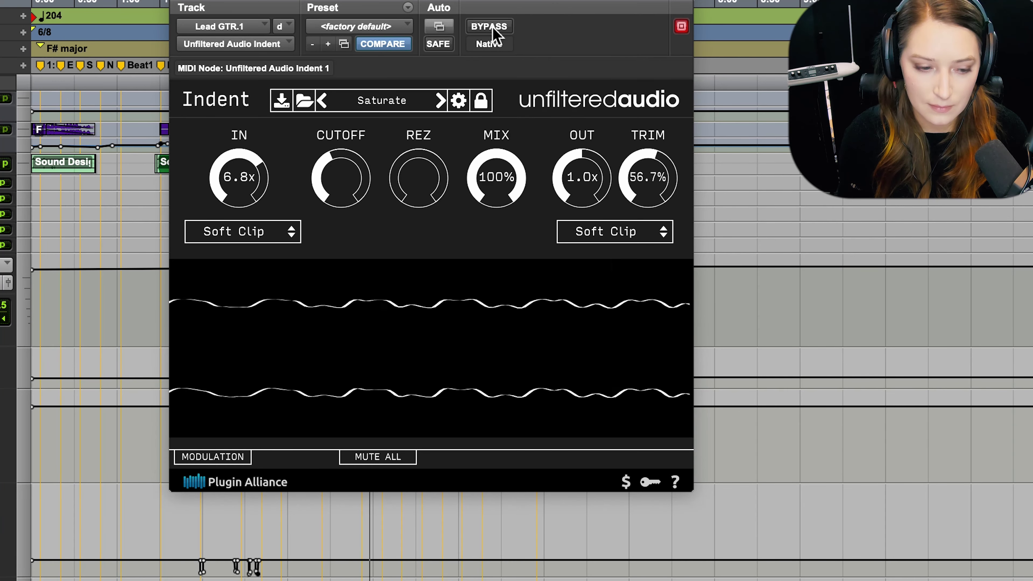
pyautogui.click(491, 26)
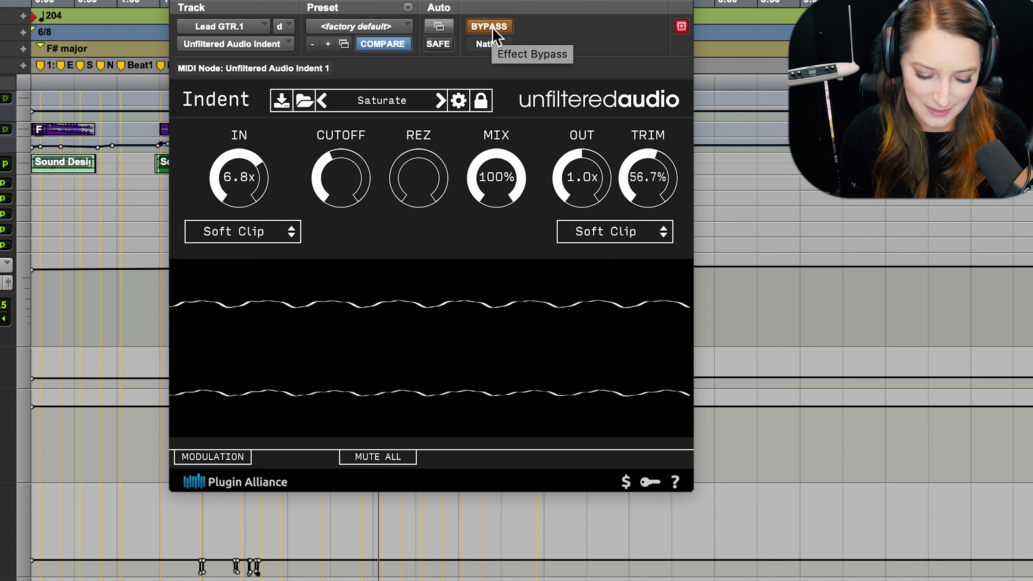
pyautogui.click(491, 26)
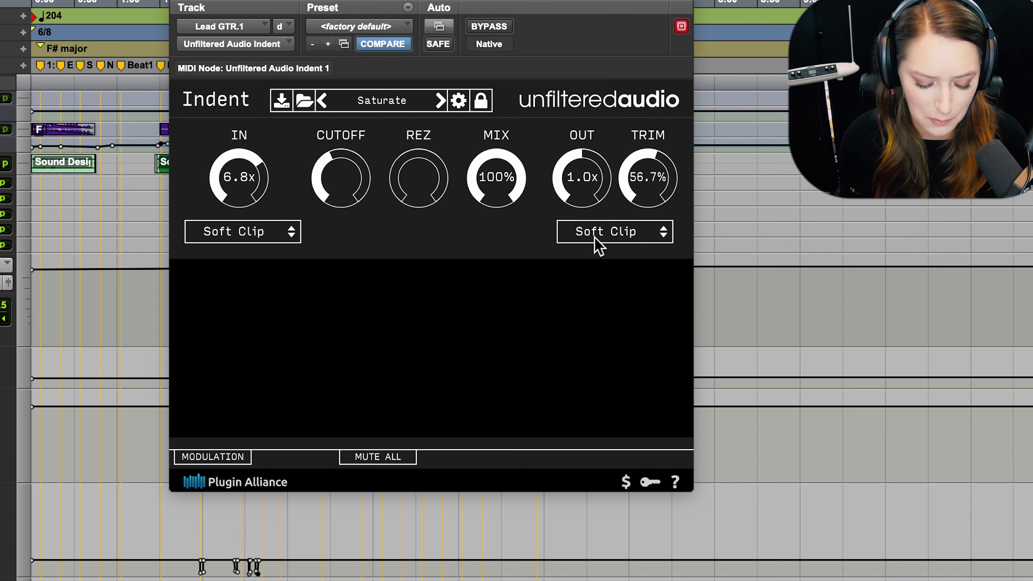
# Set Indent's Mix to 50.2% and raise the filter Cutoff slightly, keeping Soft Clip as the input type
pyautogui.click(292, 232)
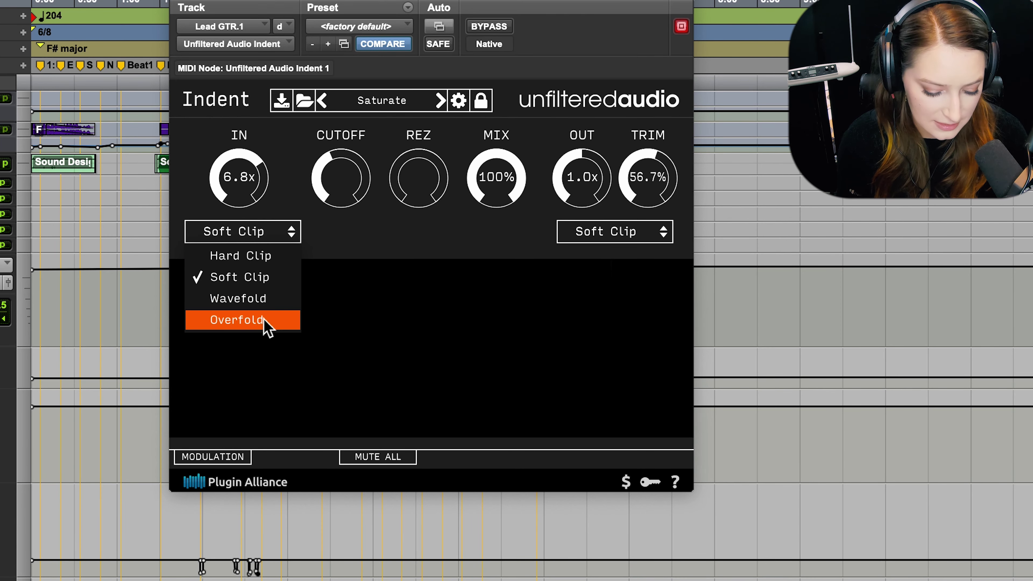
pyautogui.click(443, 238)
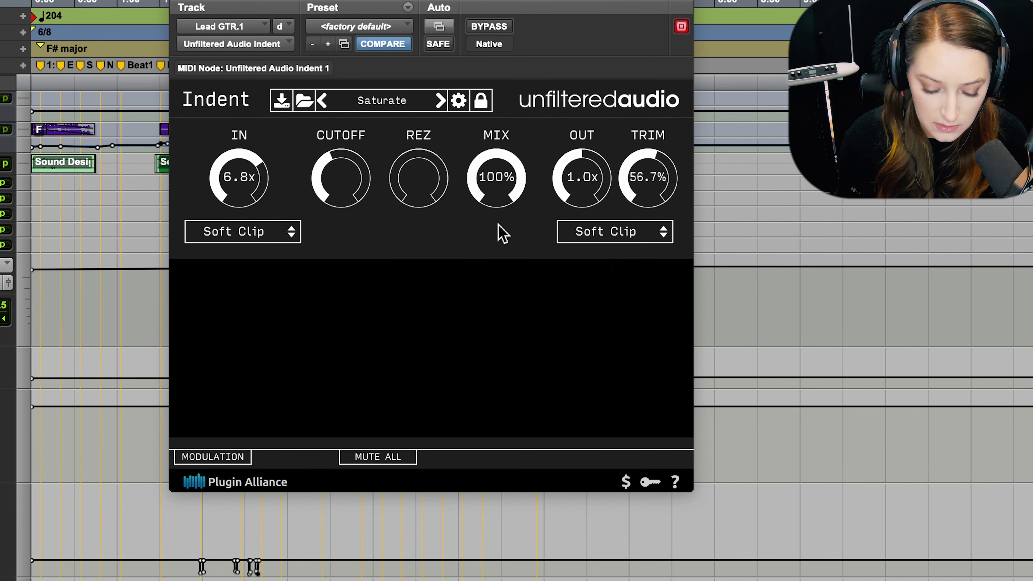
pyautogui.moveTo(500, 178); pyautogui.dragTo(491, 282)
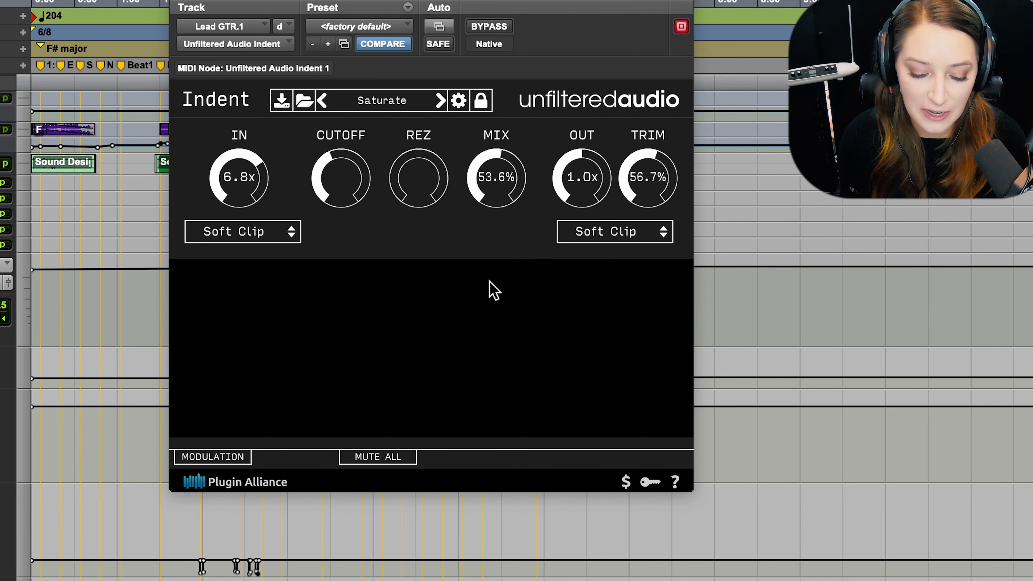
pyautogui.moveTo(497, 175); pyautogui.dragTo(501, 201)
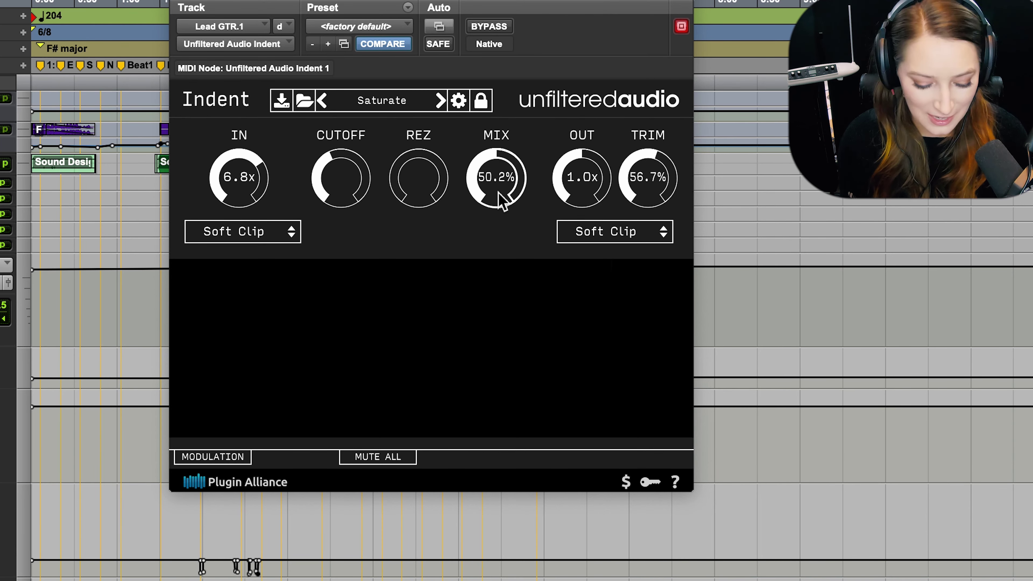
pyautogui.press('super+equal')
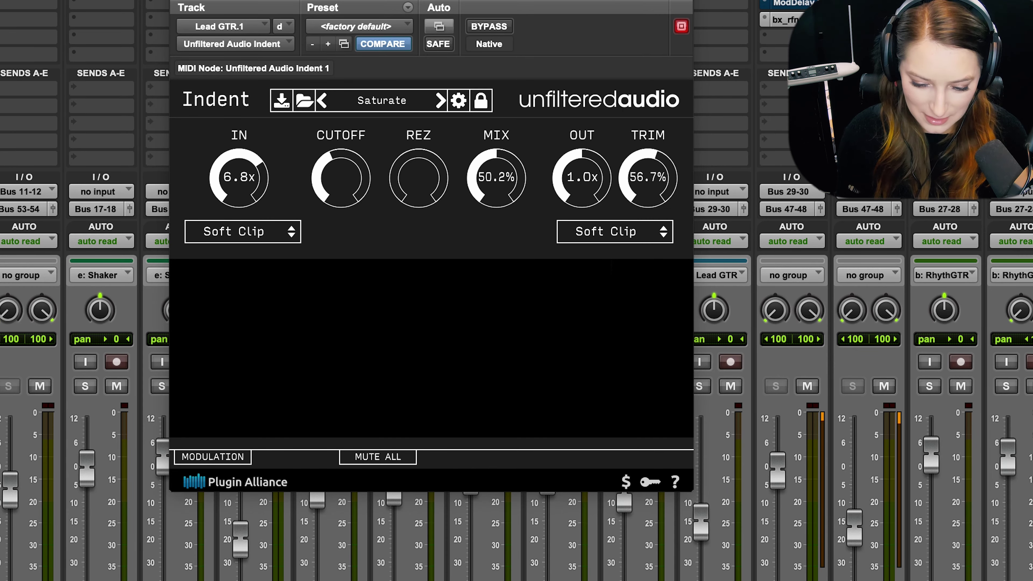
pyautogui.press('super+equal')
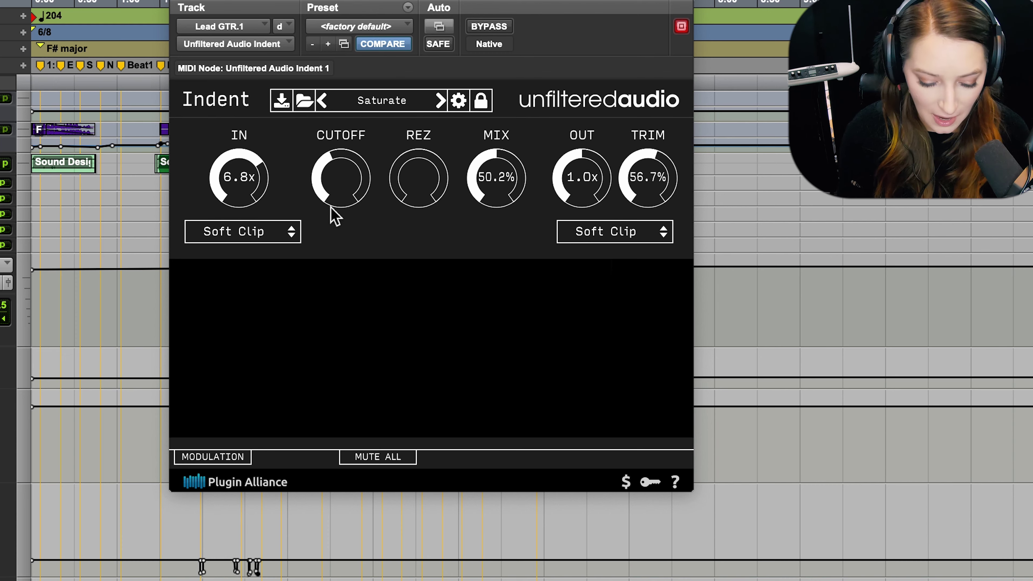
pyautogui.moveTo(328, 179); pyautogui.dragTo(358, 204)
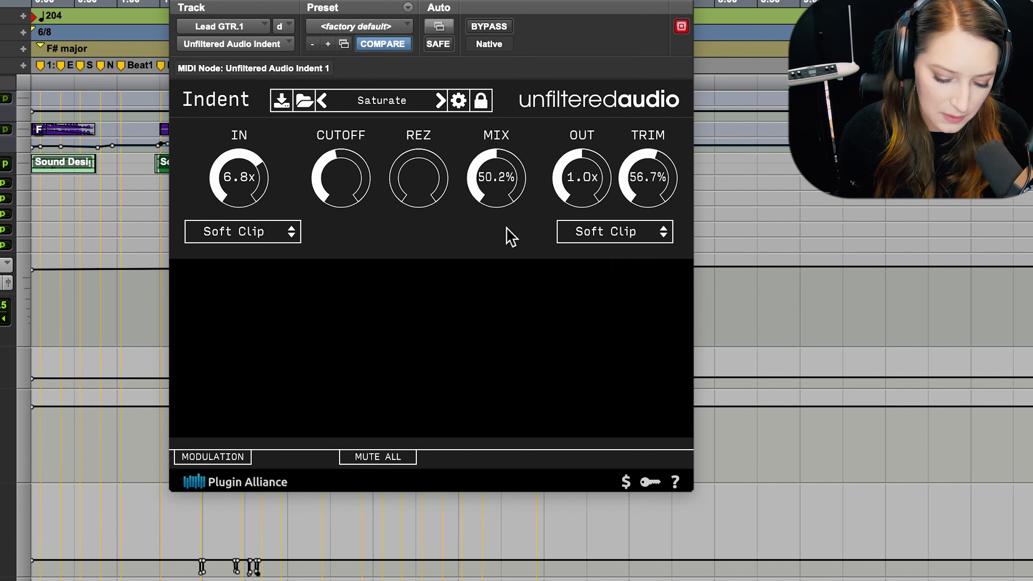
# Show Indent's modulation section and try routing the first Sine LFO to the Cutoff
pyautogui.click(226, 458)
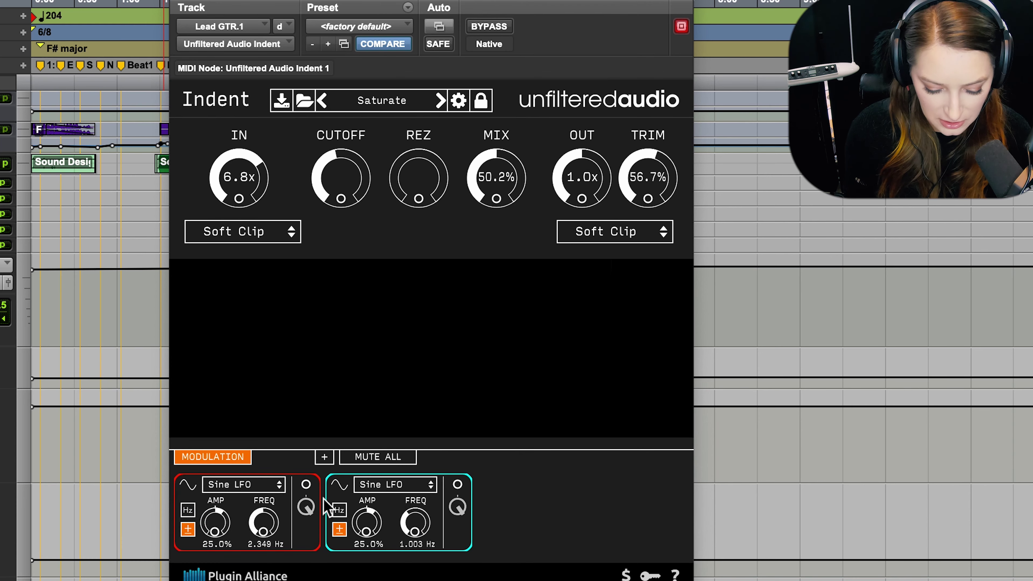
pyautogui.click(244, 484)
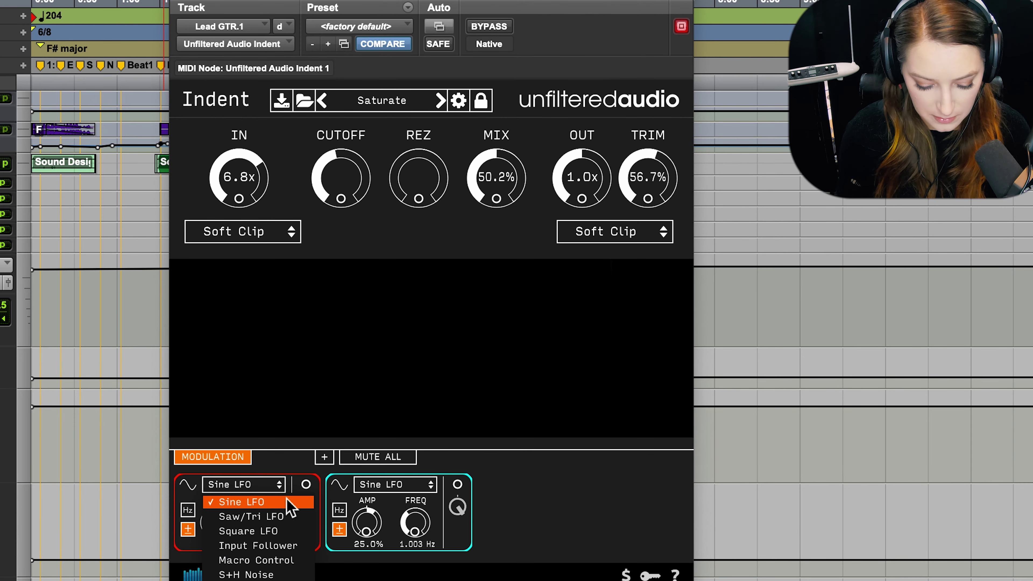
pyautogui.click(285, 468)
pyautogui.moveTo(306, 488); pyautogui.dragTo(338, 171)
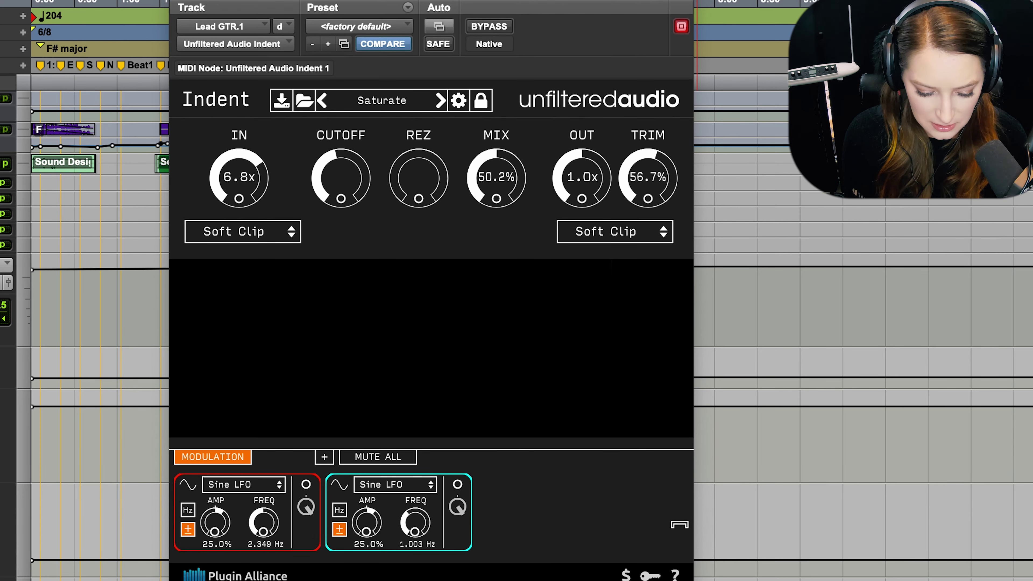
# Select the instrumental section after Chorus 1, starting at the Ins2A marker, and play it with Indent in view
pyautogui.moveTo(379, 6); pyautogui.dragTo(681, 6)
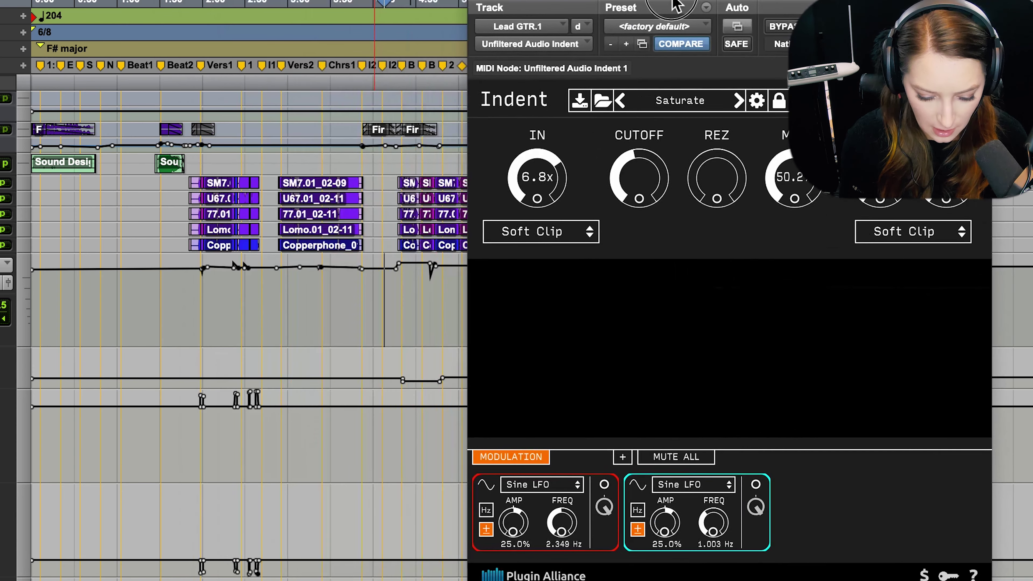
pyautogui.moveTo(147, 305); pyautogui.dragTo(180, 306)
pyautogui.click(1, 0)
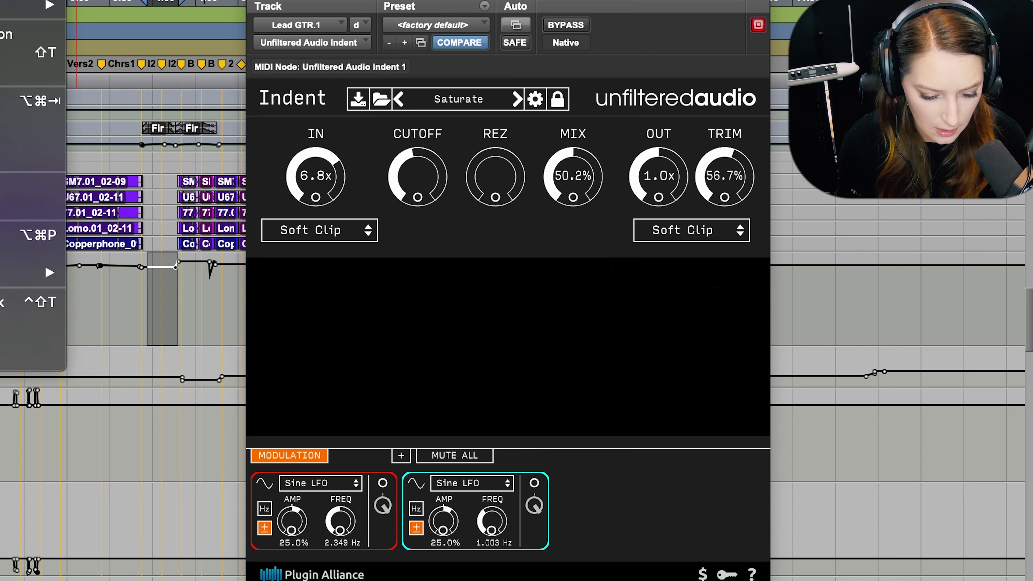
pyautogui.click(150, 277)
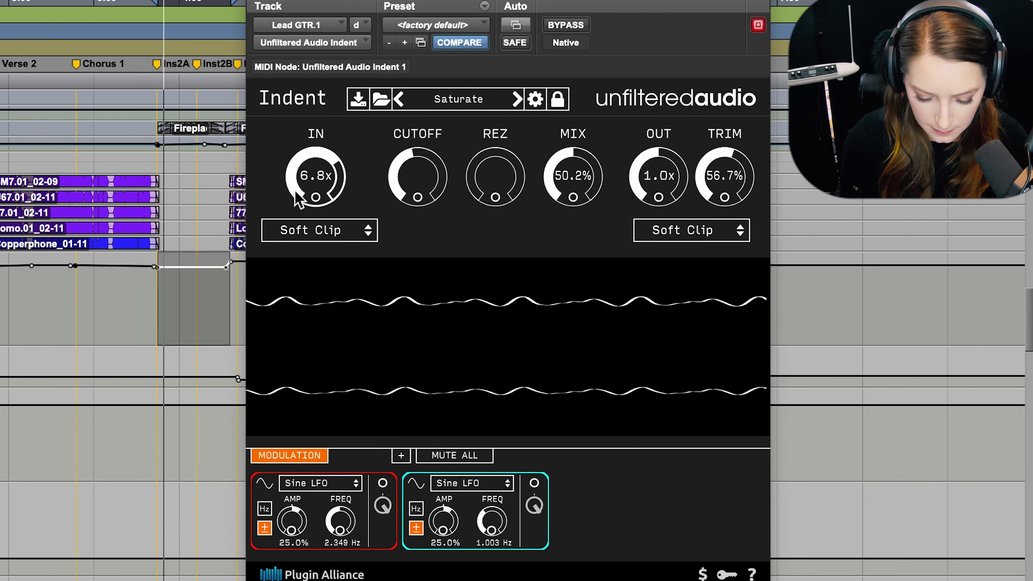
# Raise Indent's In gain to 14.0x and Out gain to 8.9x, with the output stage on Hard Clip
pyautogui.moveTo(299, 200); pyautogui.dragTo(286, 133)
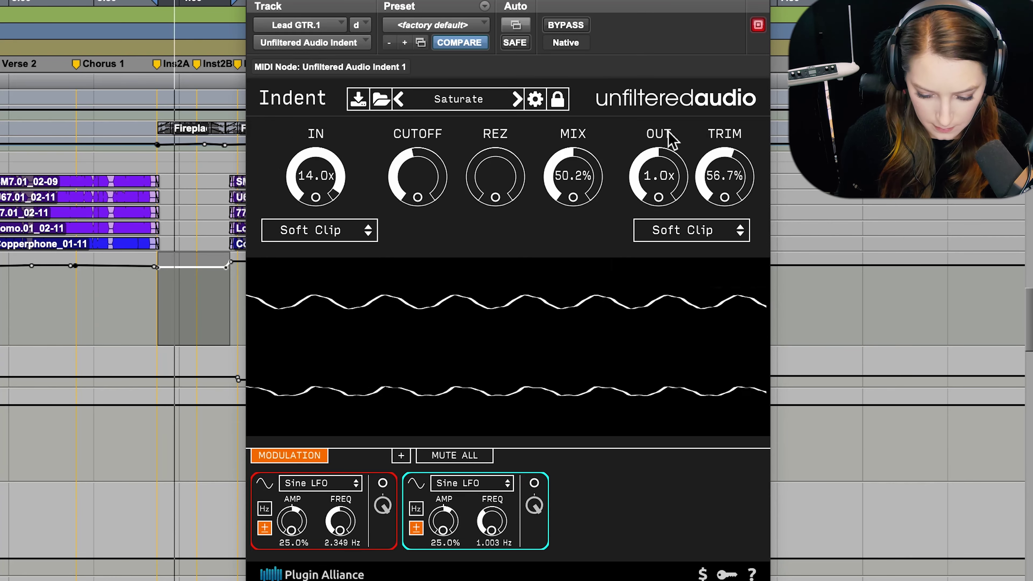
pyautogui.moveTo(639, 185); pyautogui.dragTo(650, 151)
pyautogui.click(740, 230)
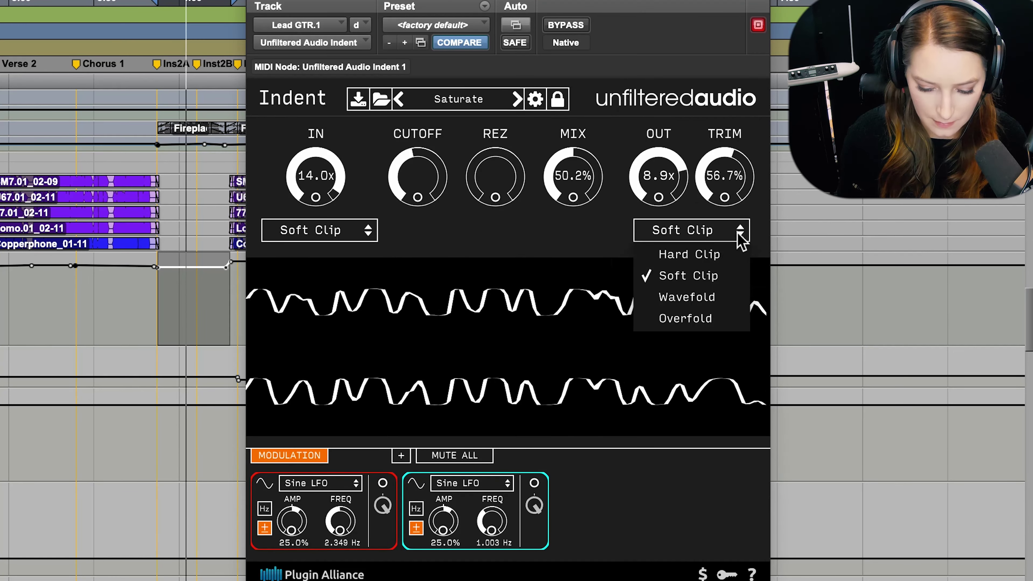
pyautogui.click(720, 256)
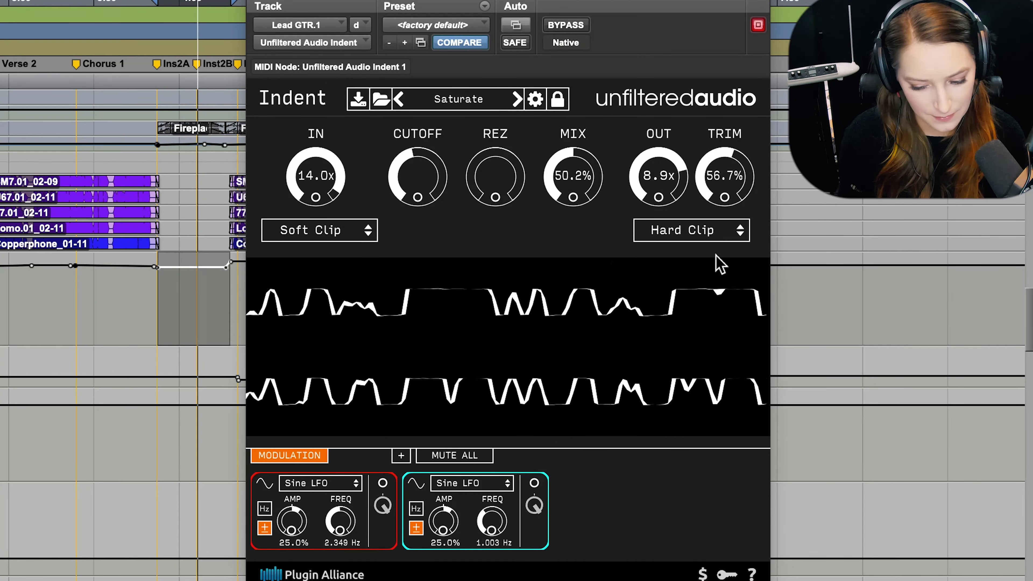
# Audition Hard Clip on Indent's input stage during playback and switch that stage to Wavefold
pyautogui.click(355, 241)
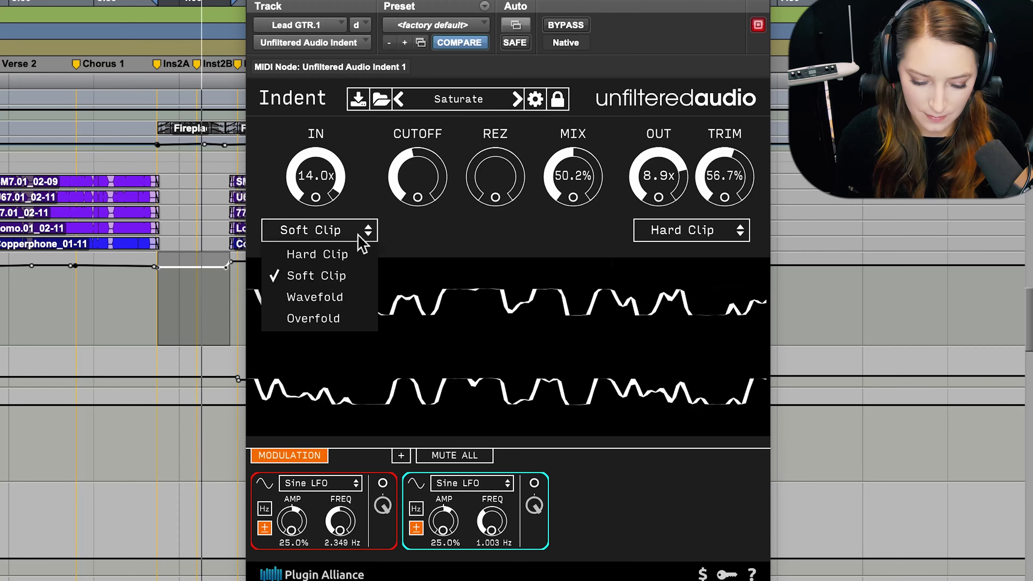
pyautogui.click(351, 255)
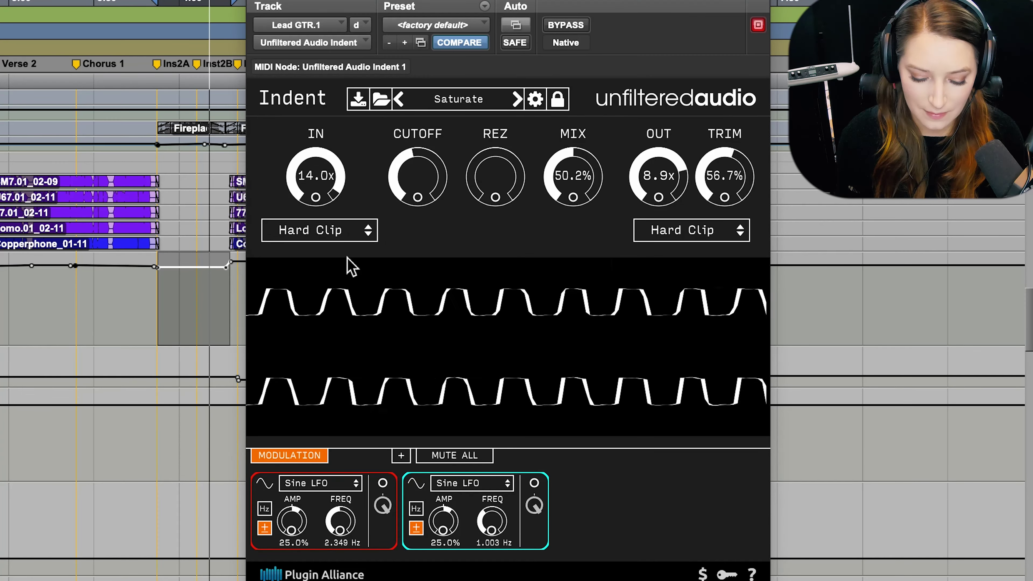
pyautogui.click(371, 231)
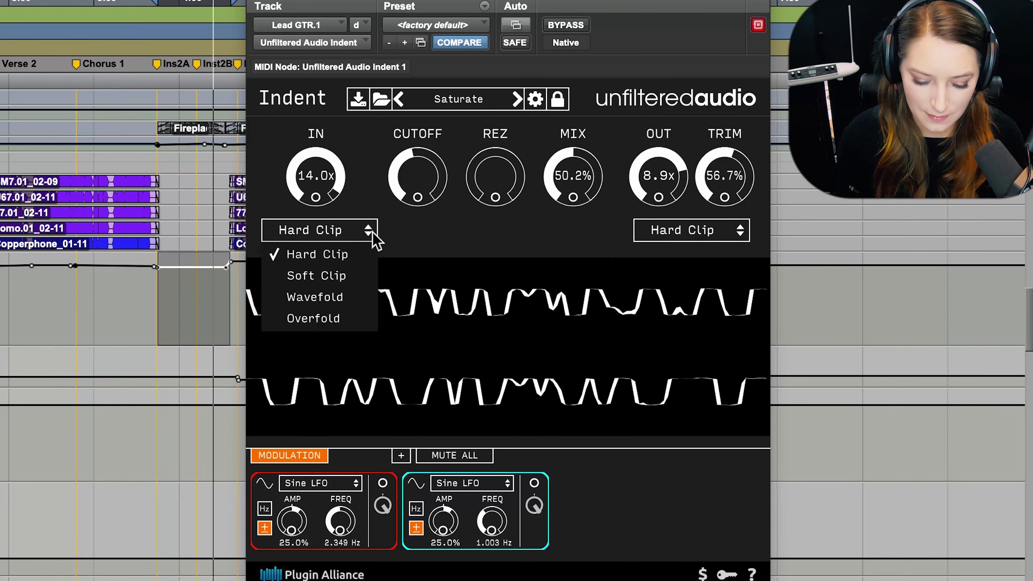
pyautogui.click(345, 295)
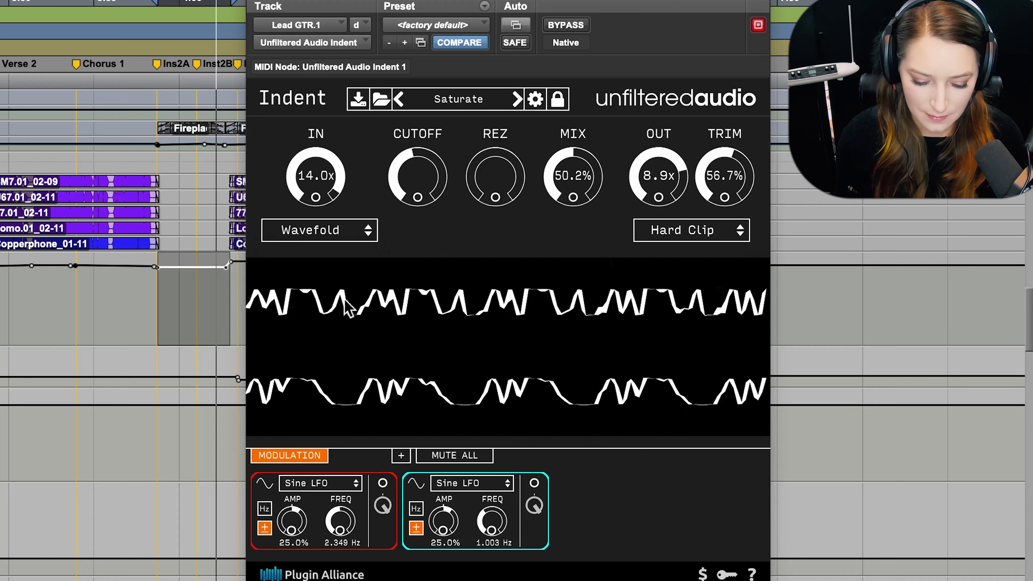
# Set Indent's input stage to Hard Clip and its output stage to Soft Clip while the section plays
pyautogui.click(746, 232)
pyautogui.click(705, 318)
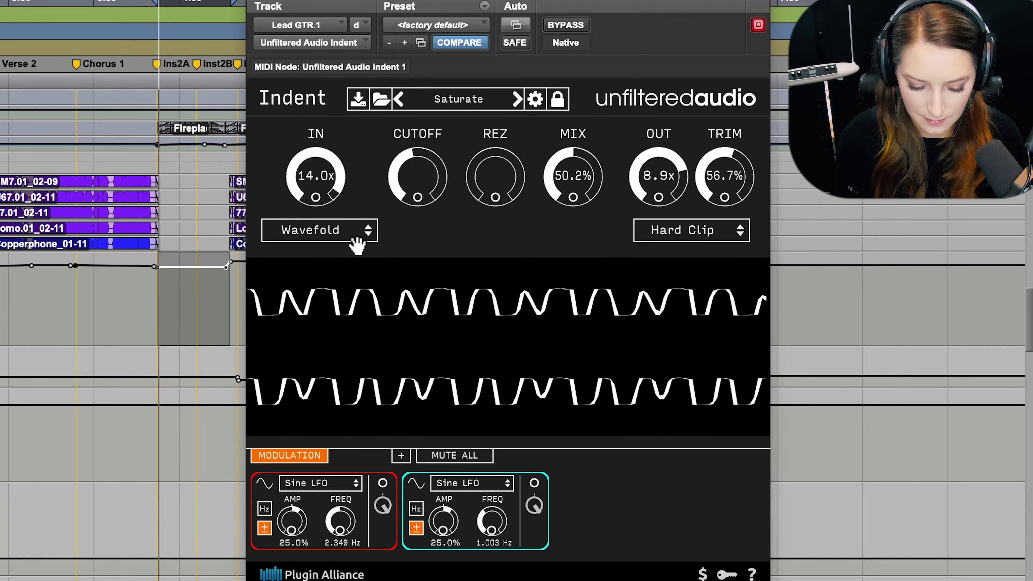
pyautogui.click(367, 231)
pyautogui.click(352, 256)
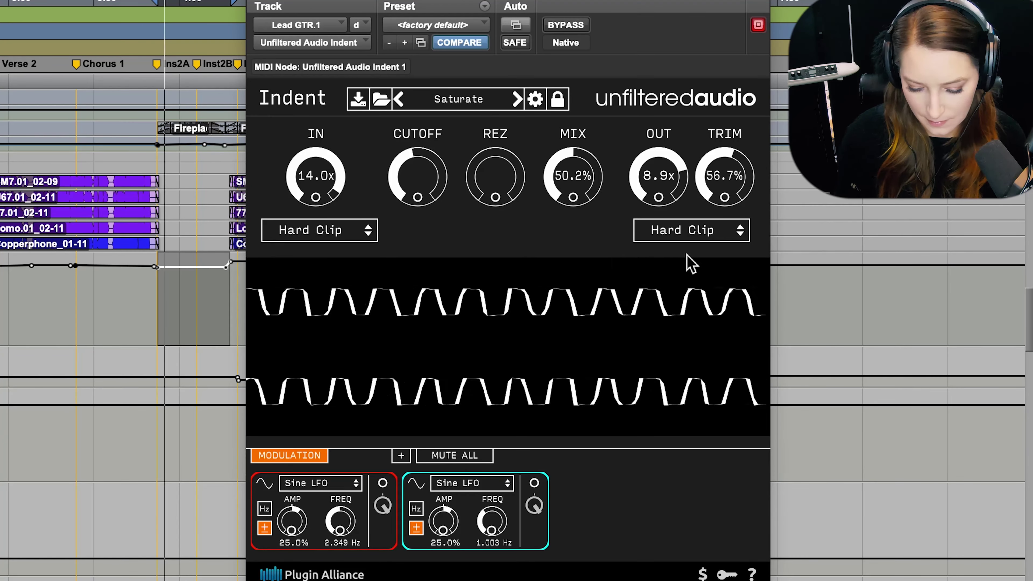
pyautogui.click(731, 235)
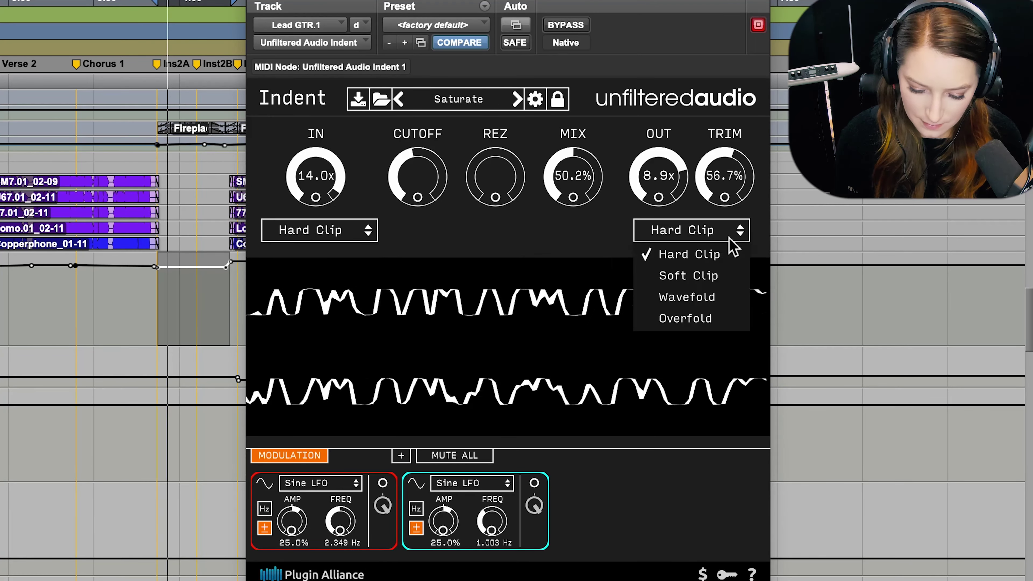
pyautogui.click(717, 277)
# Raise Cutoff and Rez close to their maximums, and audition Mix down at 0.1% before setting it to 80.8%
pyautogui.moveTo(414, 173); pyautogui.dragTo(426, 79)
pyautogui.moveTo(474, 165); pyautogui.dragTo(505, 16)
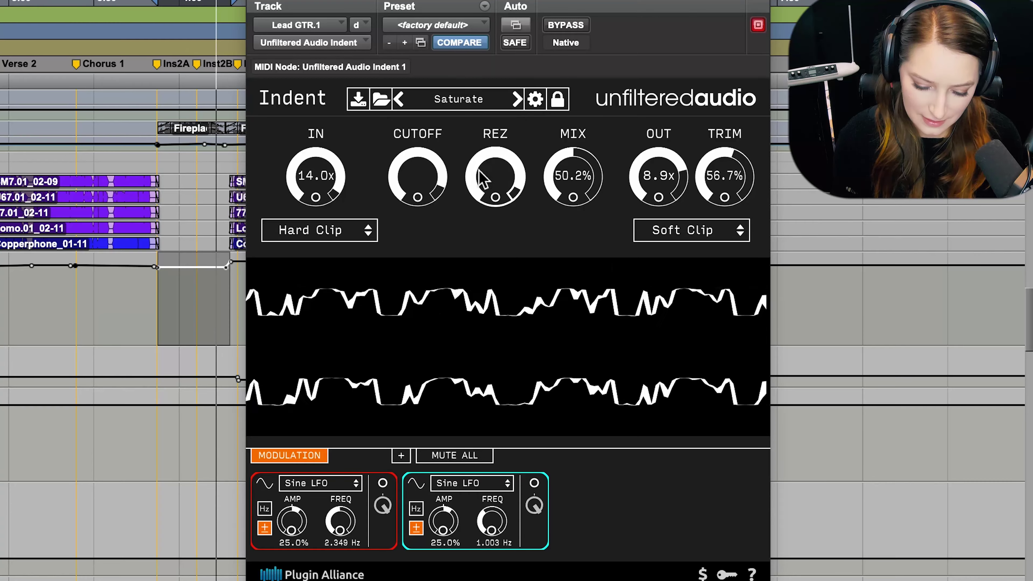
pyautogui.moveTo(551, 151); pyautogui.dragTo(545, 303)
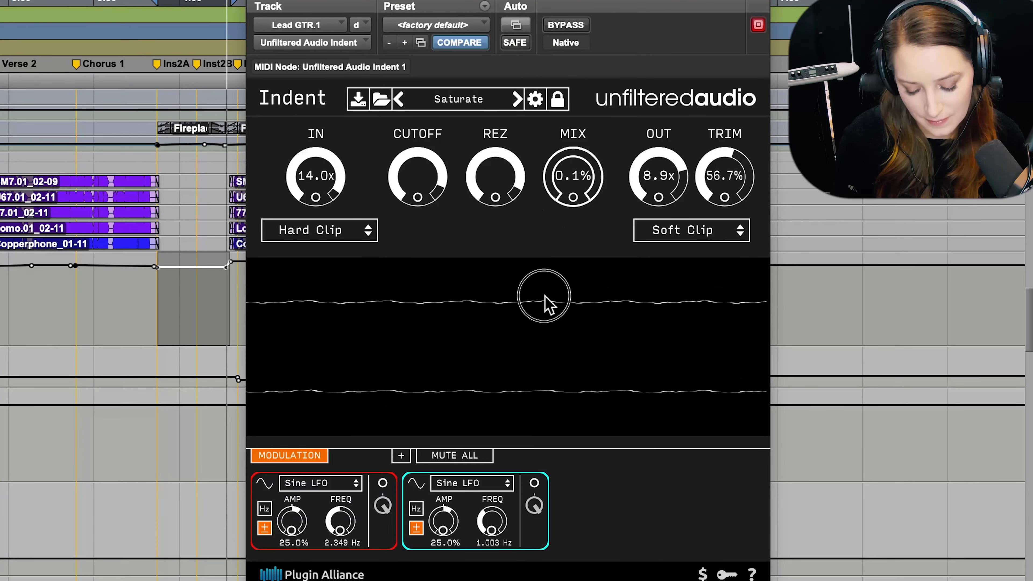
pyautogui.moveTo(545, 303); pyautogui.dragTo(540, 107)
# Route the first Sine LFO to the Cutoff and set its frequency to 1.730 Hz
pyautogui.click(383, 482)
pyautogui.moveTo(383, 482); pyautogui.dragTo(419, 203)
pyautogui.moveTo(340, 522); pyautogui.dragTo(340, 543)
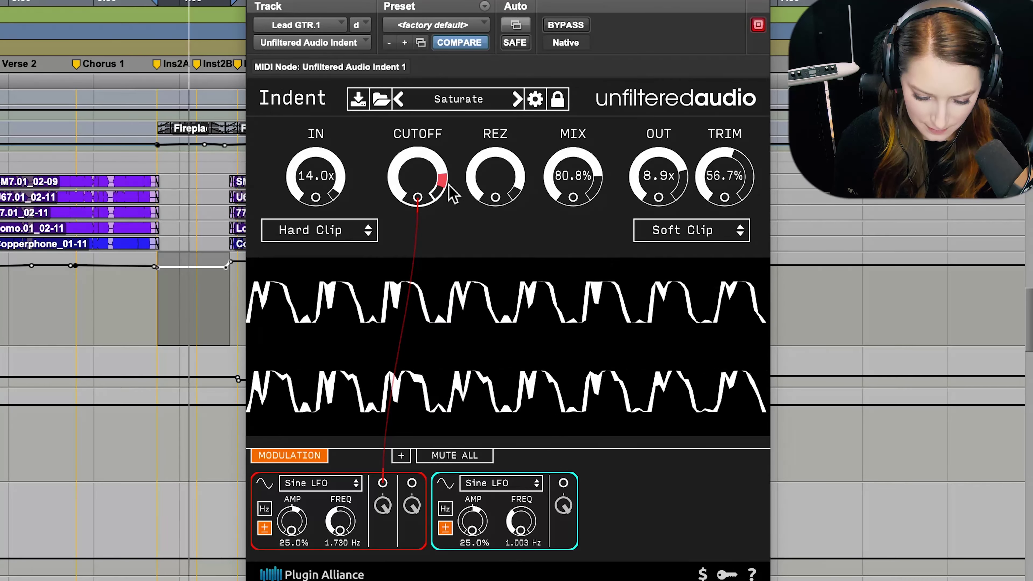
# Lower the modulated Cutoff to below its midpoint and speed the first LFO up to 7.711 Hz
pyautogui.moveTo(434, 171); pyautogui.dragTo(434, 246)
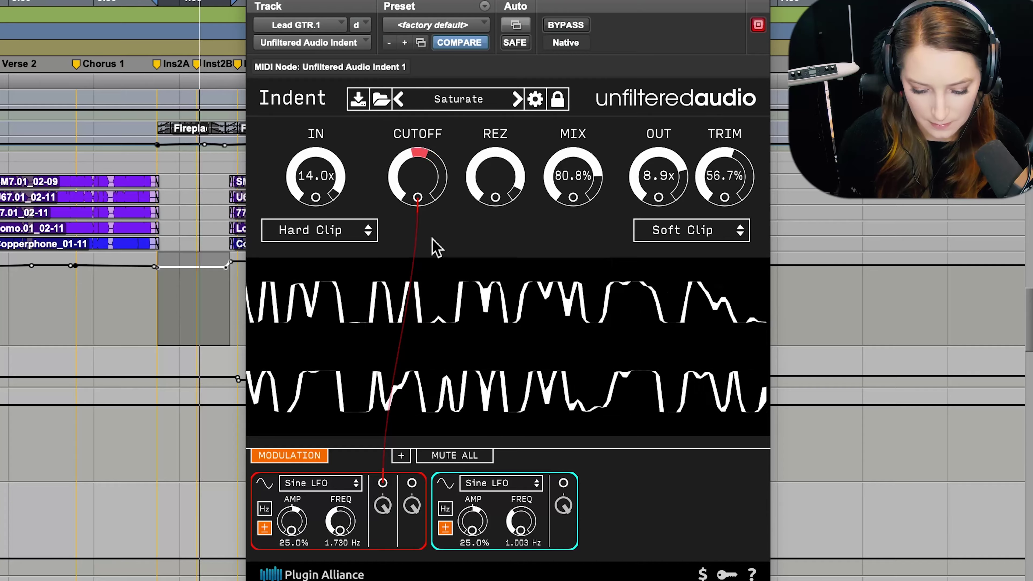
pyautogui.moveTo(411, 169); pyautogui.dragTo(404, 228)
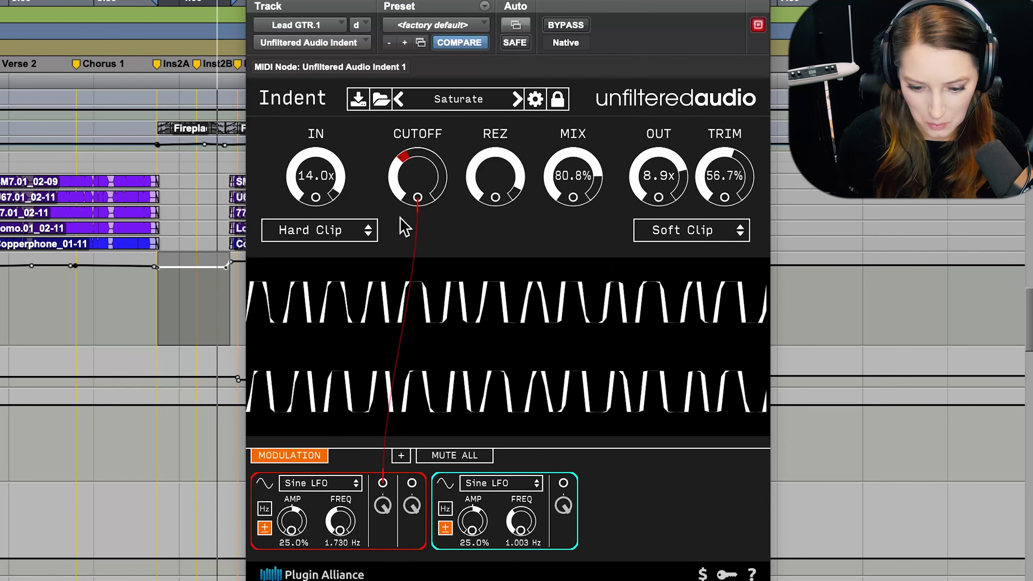
pyautogui.moveTo(339, 523); pyautogui.dragTo(339, 451)
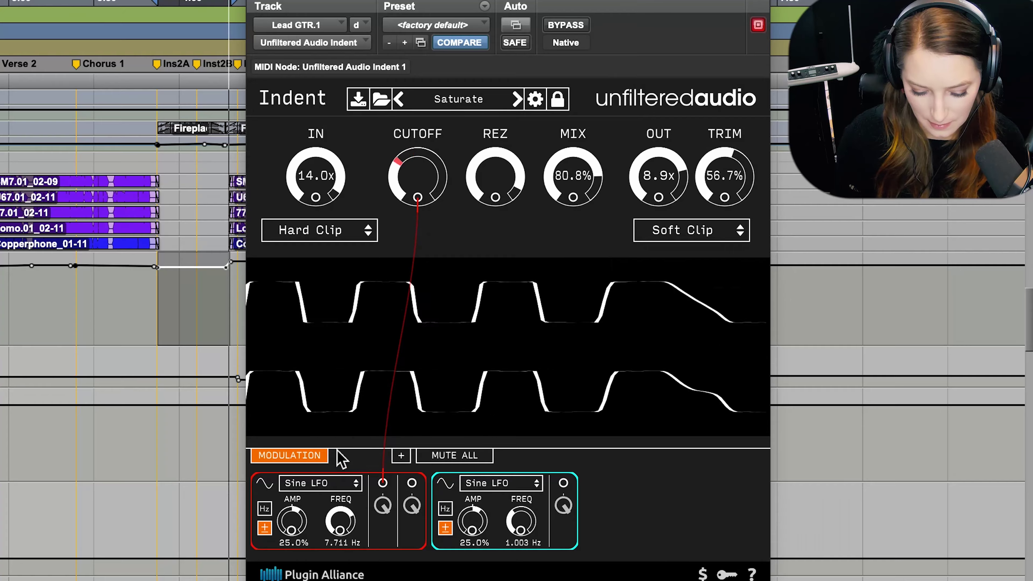
# Change the first LFO to Saw/Tri with frequency 3.173 Hz and shape 0.461, and disconnect it from the Cutoff
pyautogui.click(313, 483)
pyautogui.click(321, 515)
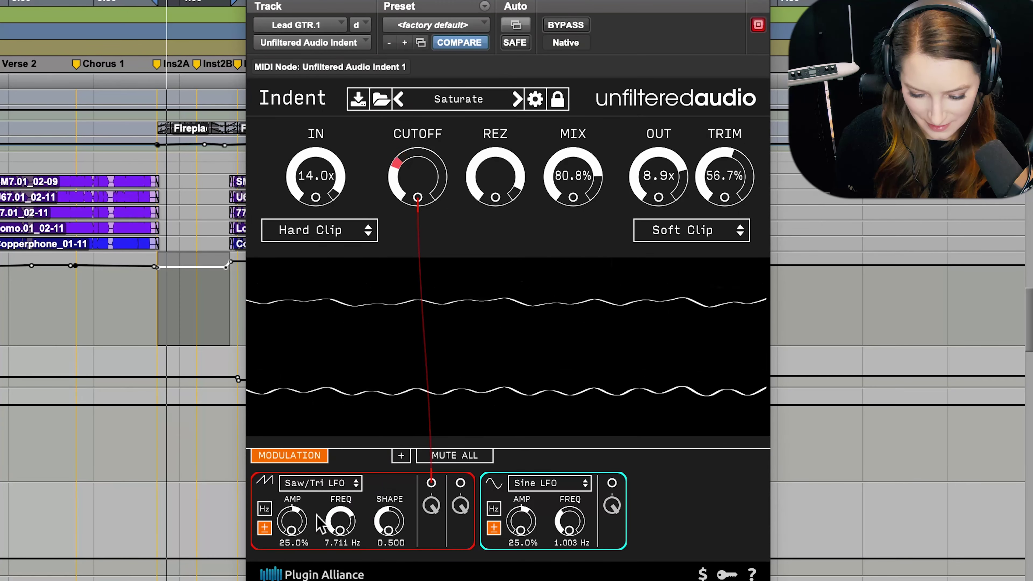
pyautogui.moveTo(386, 525); pyautogui.dragTo(341, 564)
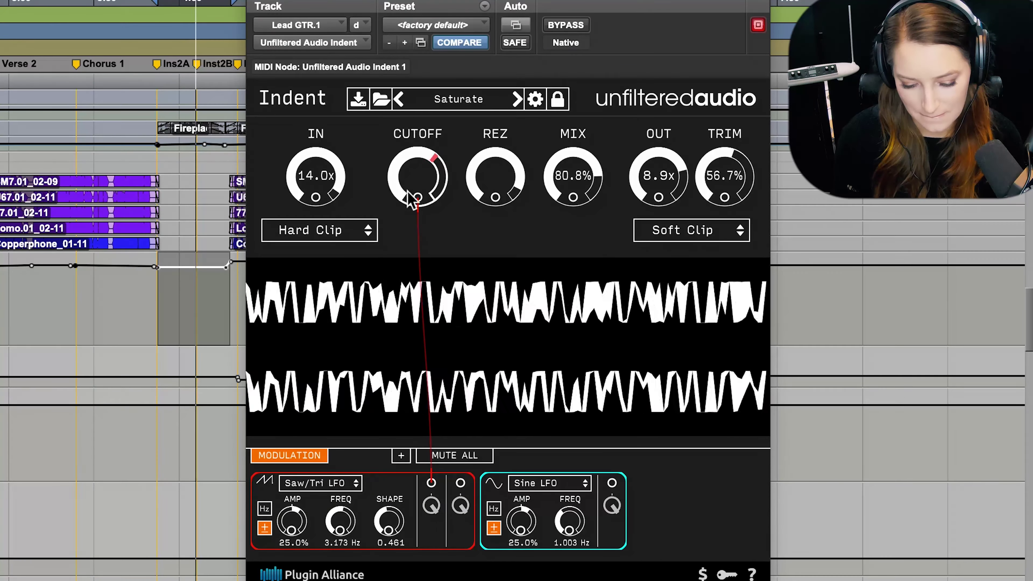
pyautogui.moveTo(417, 199); pyautogui.dragTo(445, 444)
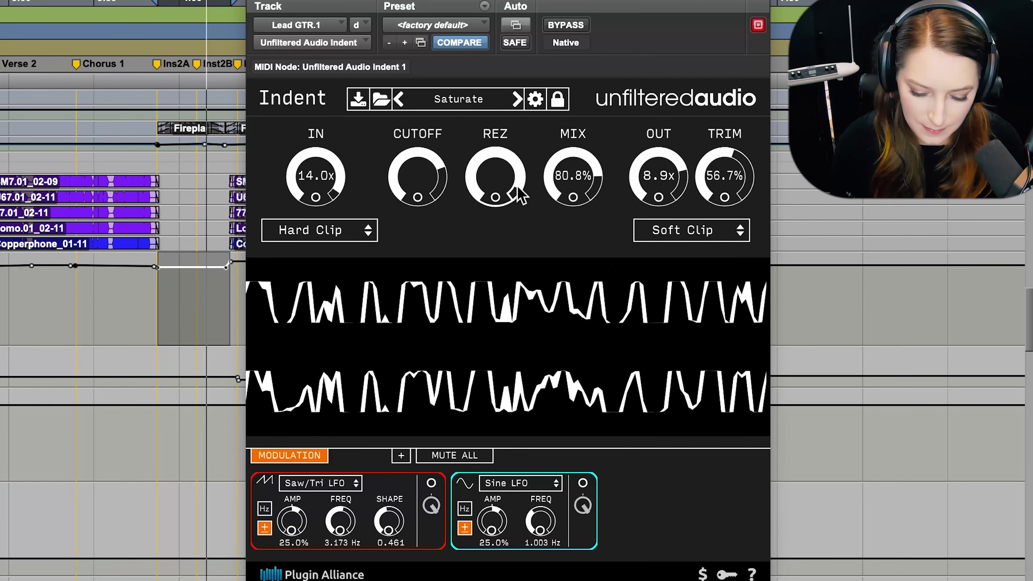
# Lower Rez to just above its midpoint and switch Indent's input stage to Soft Clip
pyautogui.moveTo(498, 196); pyautogui.dragTo(485, 258)
pyautogui.click(317, 231)
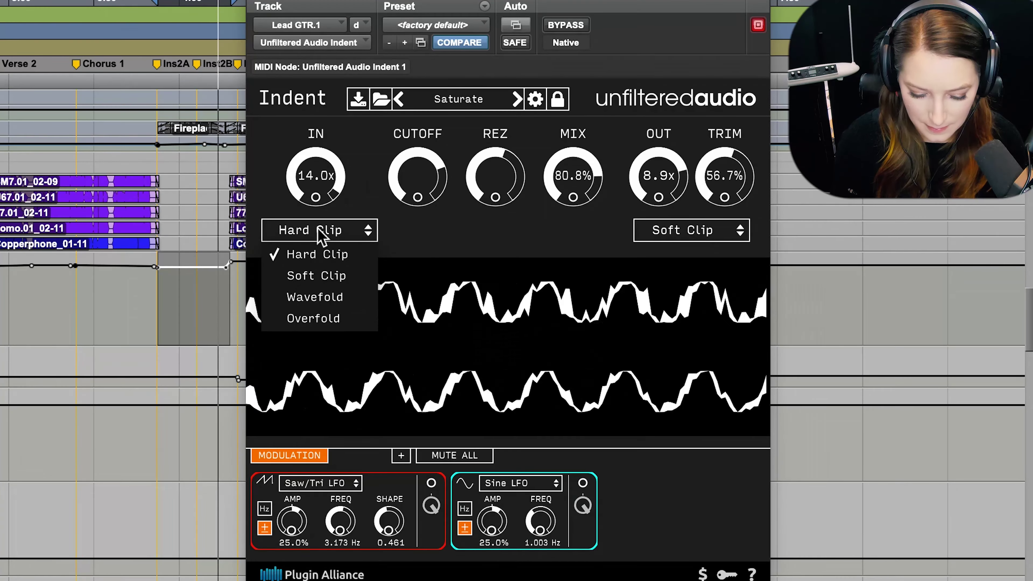
pyautogui.click(316, 275)
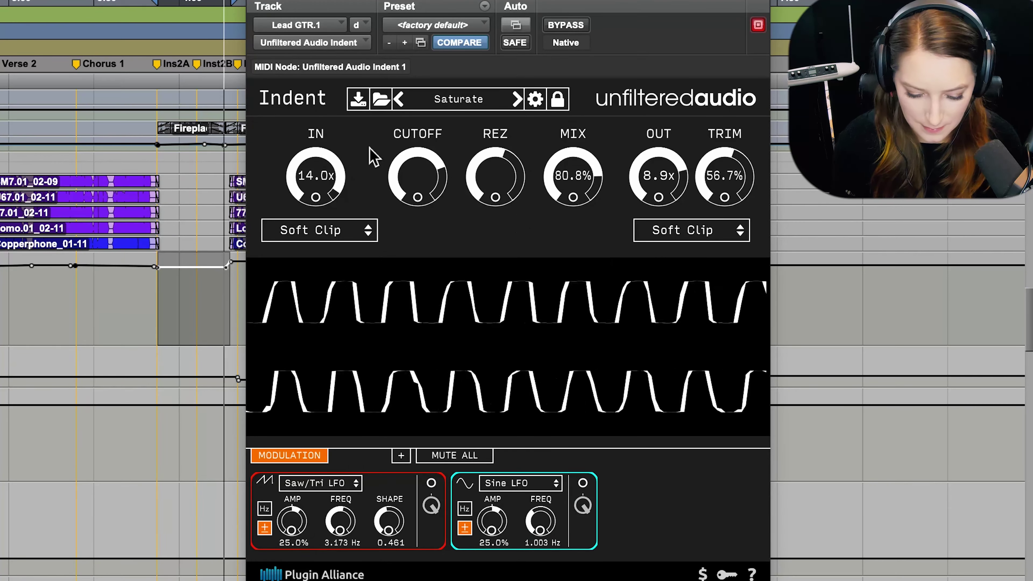
# Set Mix to 100%, In gain to 3.7x and Out gain to 5.4x, and stop playback
pyautogui.moveTo(554, 185); pyautogui.dragTo(560, 23)
pyautogui.moveTo(291, 153); pyautogui.dragTo(300, 277)
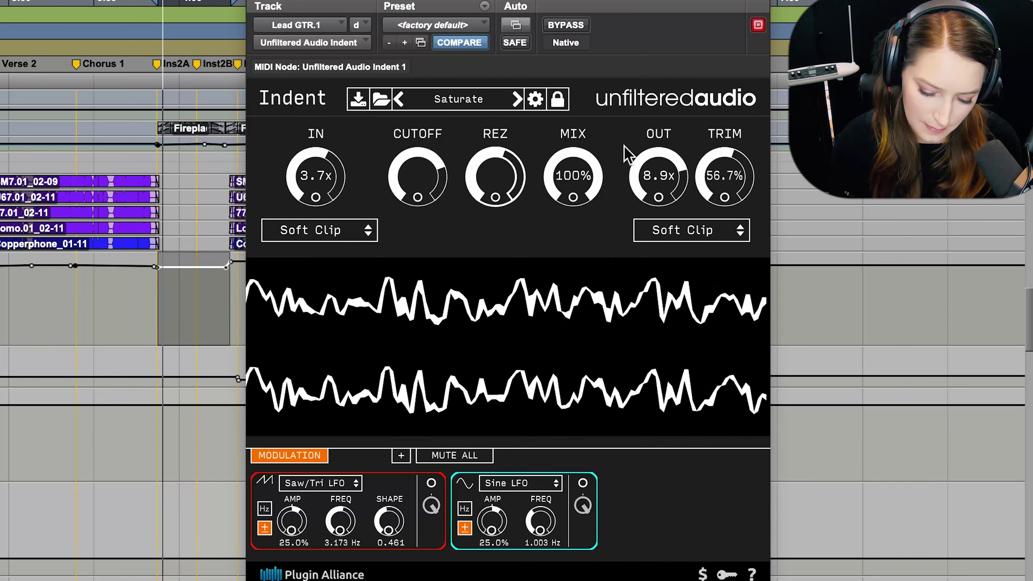
pyautogui.moveTo(653, 162); pyautogui.dragTo(648, 212)
pyautogui.press('space')
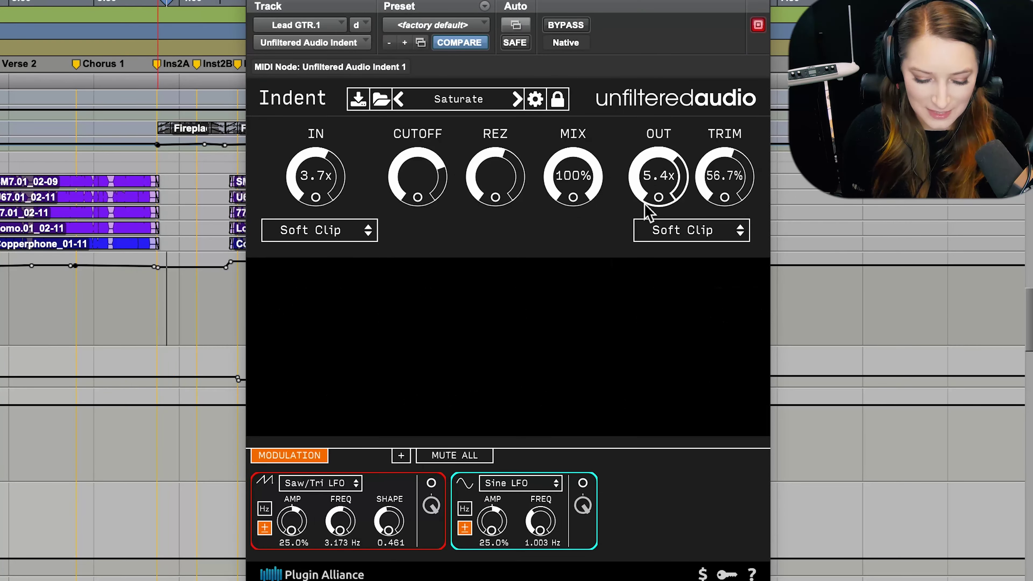